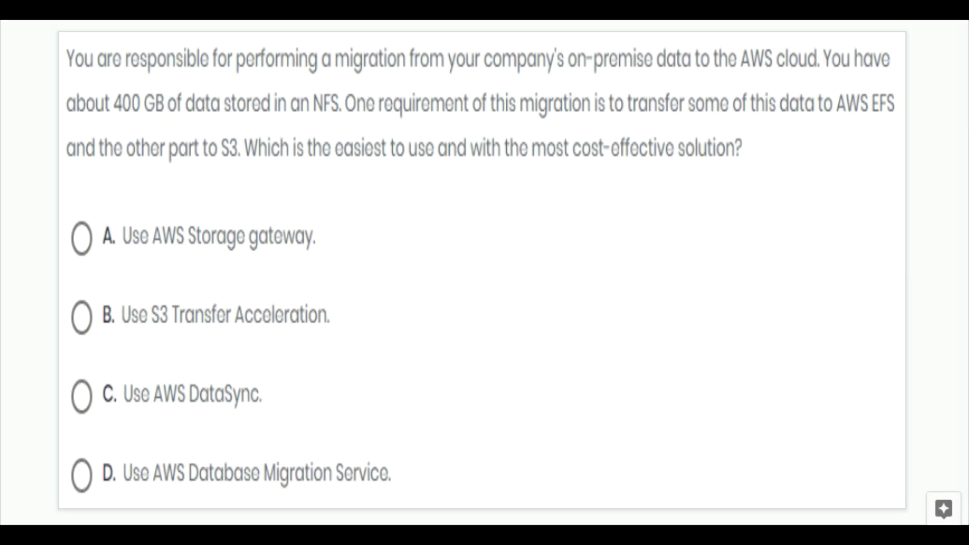
# Choose option C, 'Use AWS DataSync', for the NFS-to-EFS-and-S3 migration question.
pyautogui.click(81, 396)
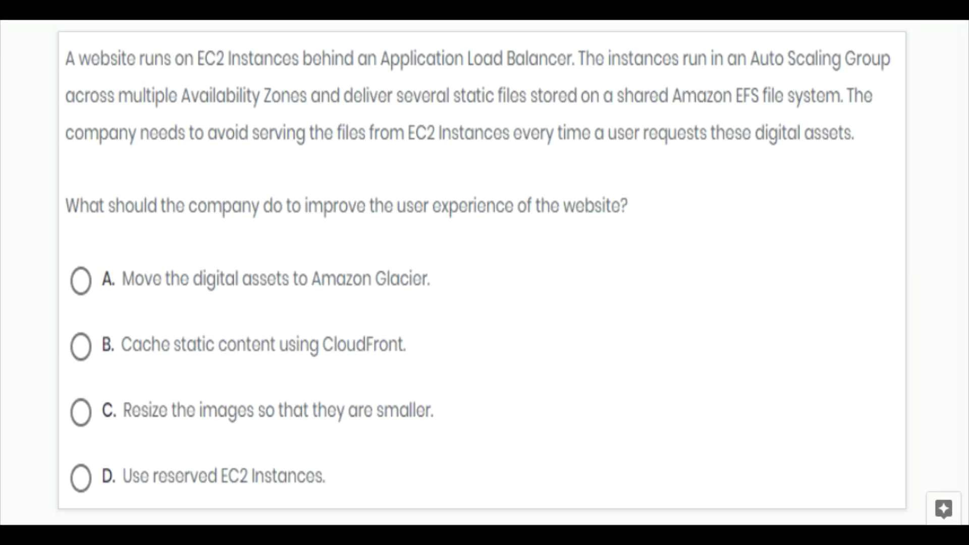
# Choose option B, 'Cache static content using CloudFront', for the static-files question.
pyautogui.click(80, 346)
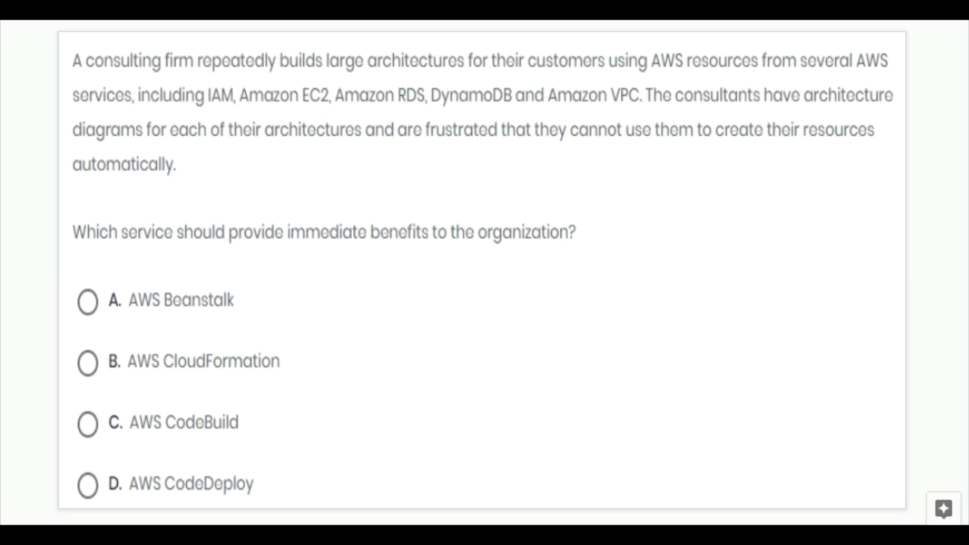
# Answer 'AWS CloudFormation' for diagram-based provisioning and 'AWS KMS API' for encryption.
pyautogui.click(88, 362)
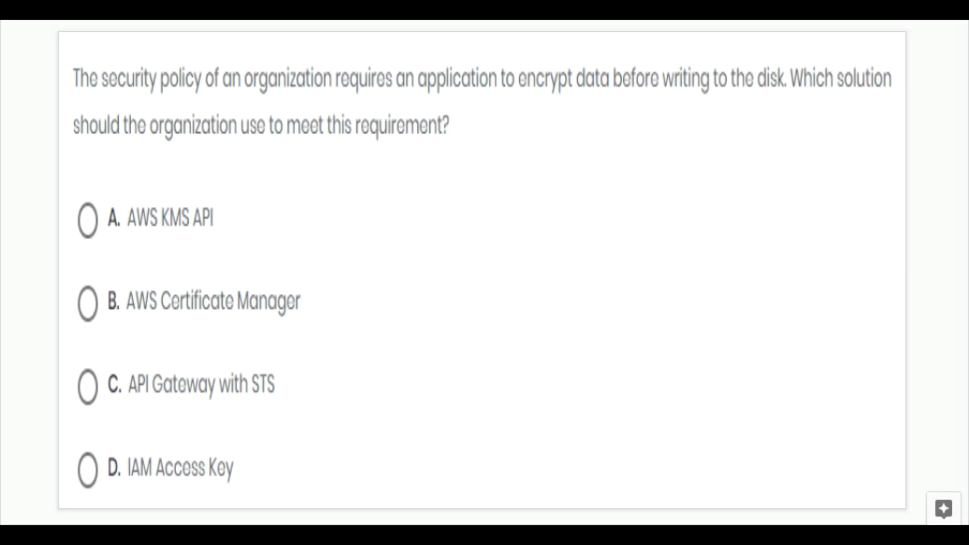
pyautogui.click(87, 220)
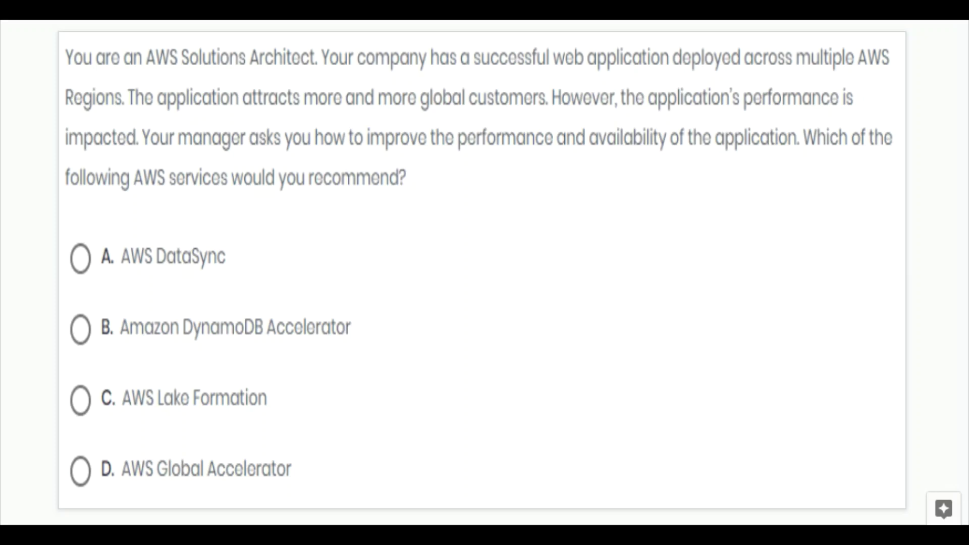
# Choose option D, 'AWS Global Accelerator', for the multi-Region performance and availability question.
pyautogui.click(80, 470)
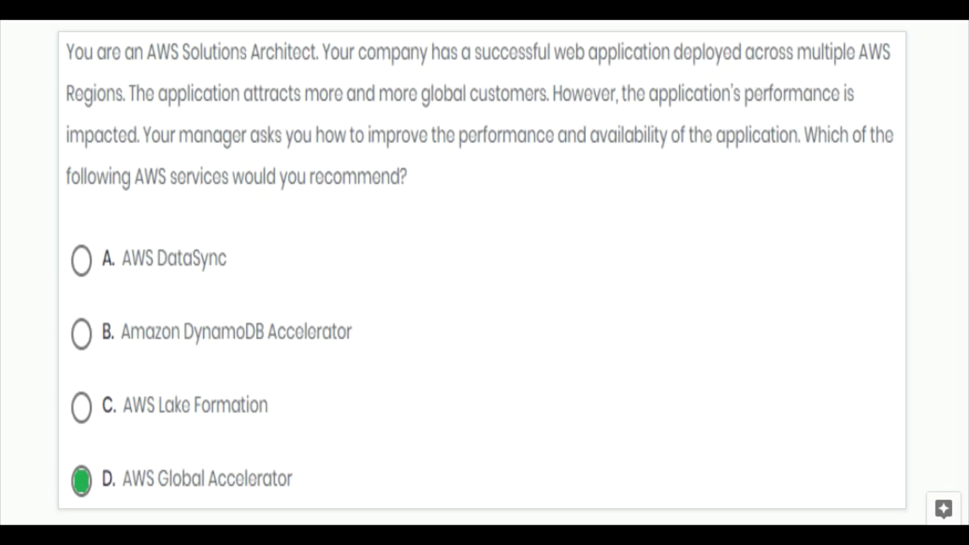